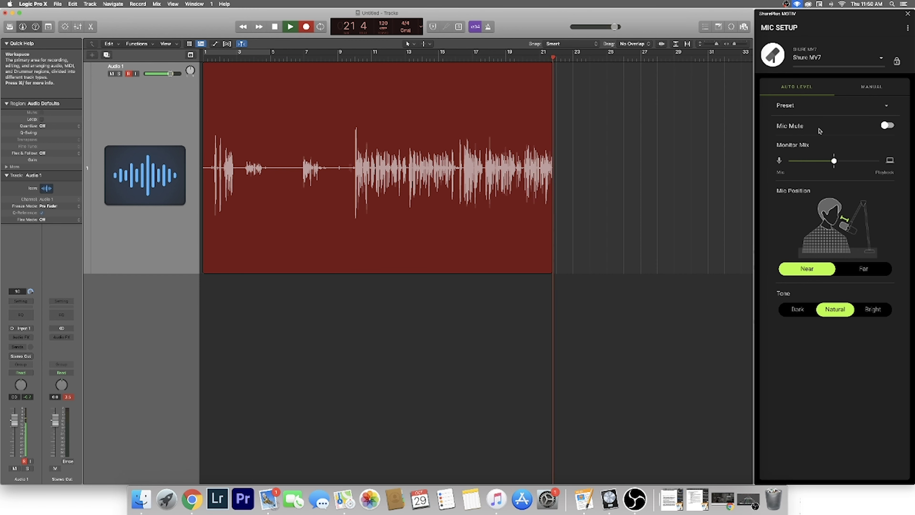
Mute and unmute the mic, then sweep Monitor Mix to mic, playback, and back to middle.
left_click(890, 126)
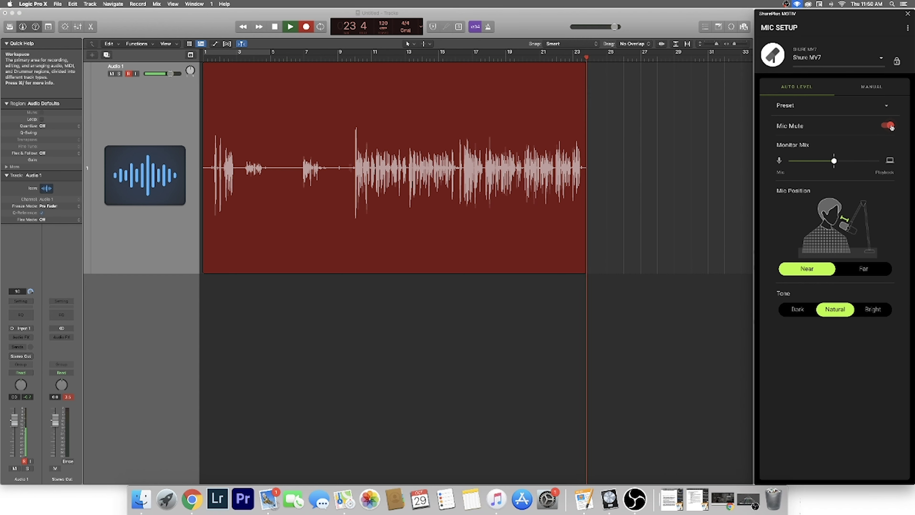
left_click(890, 126)
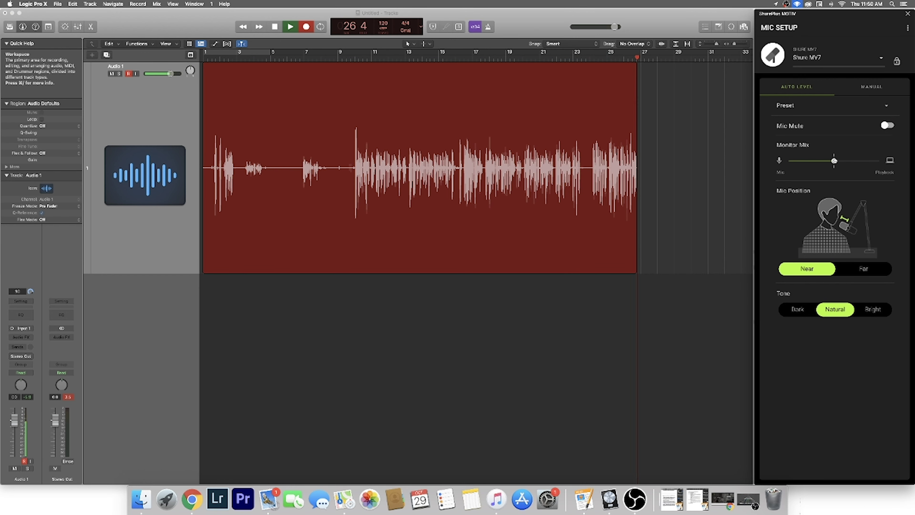
left_click_drag(833, 161, 827, 162)
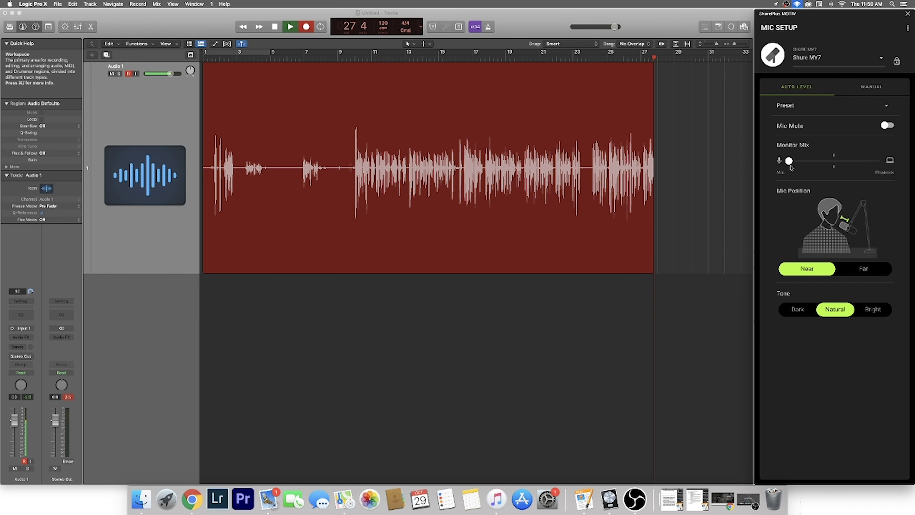
left_click_drag(789, 161, 834, 161)
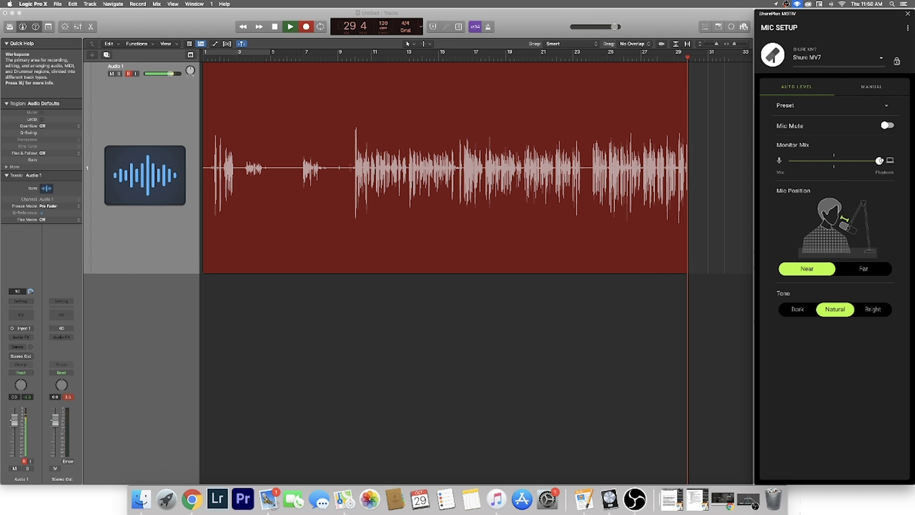
left_click_drag(879, 161, 834, 161)
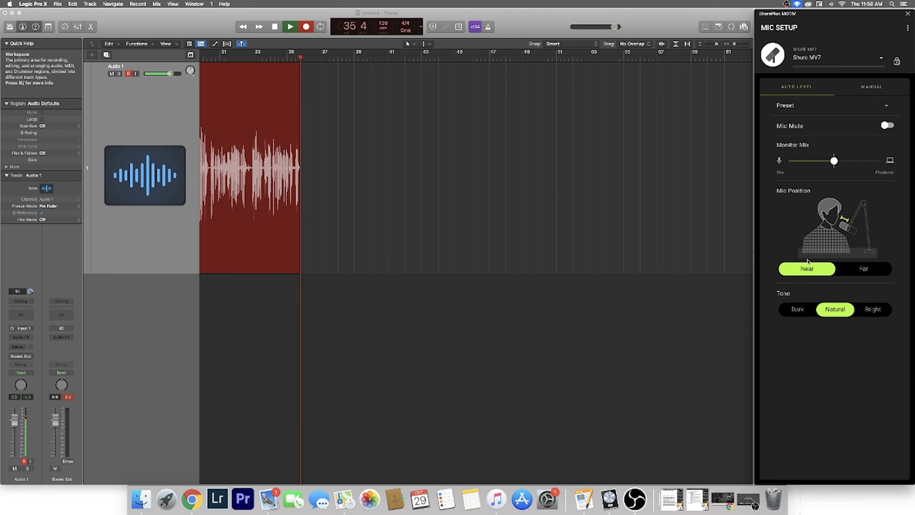
Try Far and Near mic positions and Dark, Bright tones, ending on Near and Natural.
left_click(867, 268)
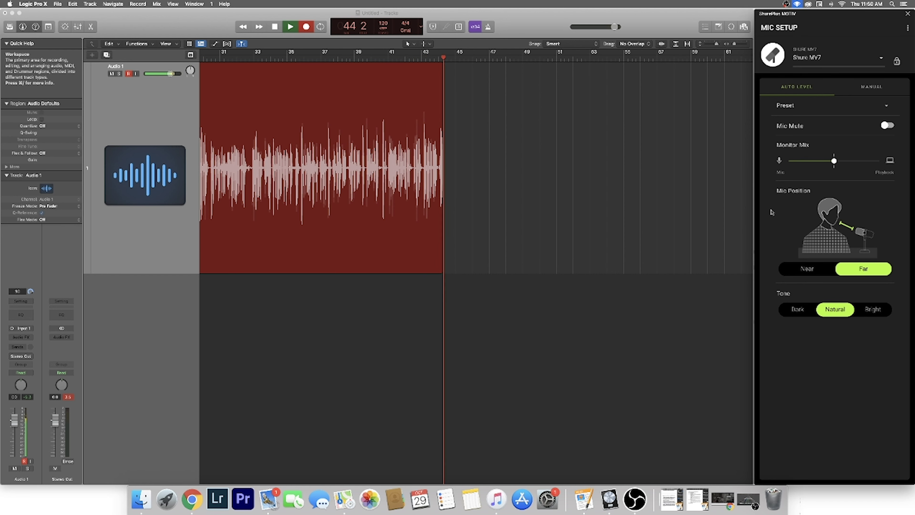
left_click(821, 270)
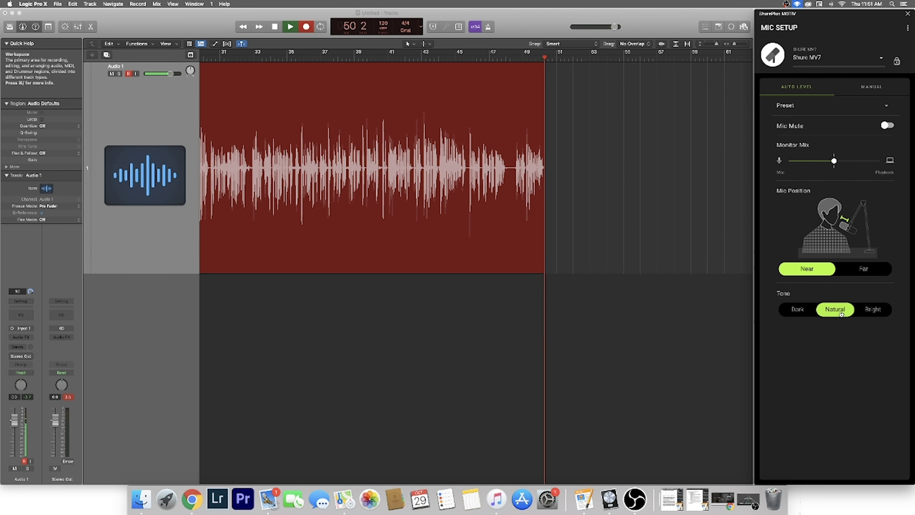
left_click(802, 312)
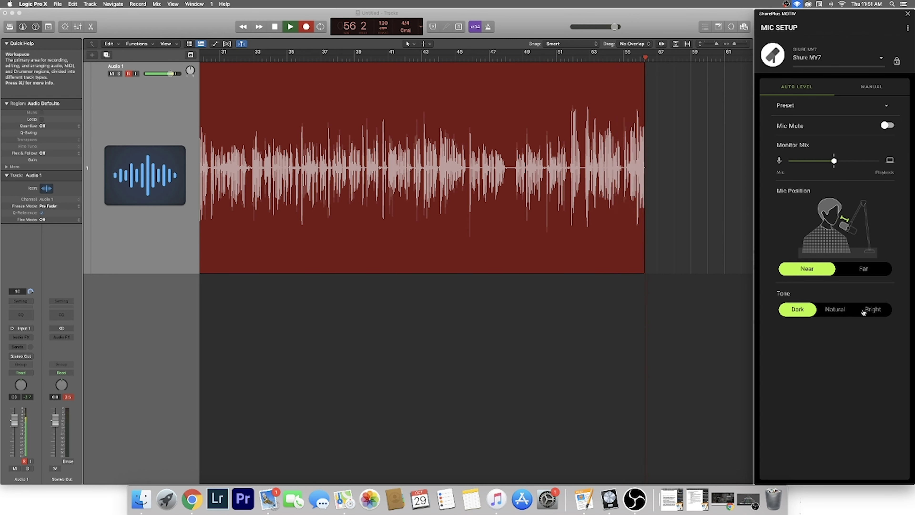
left_click(874, 312)
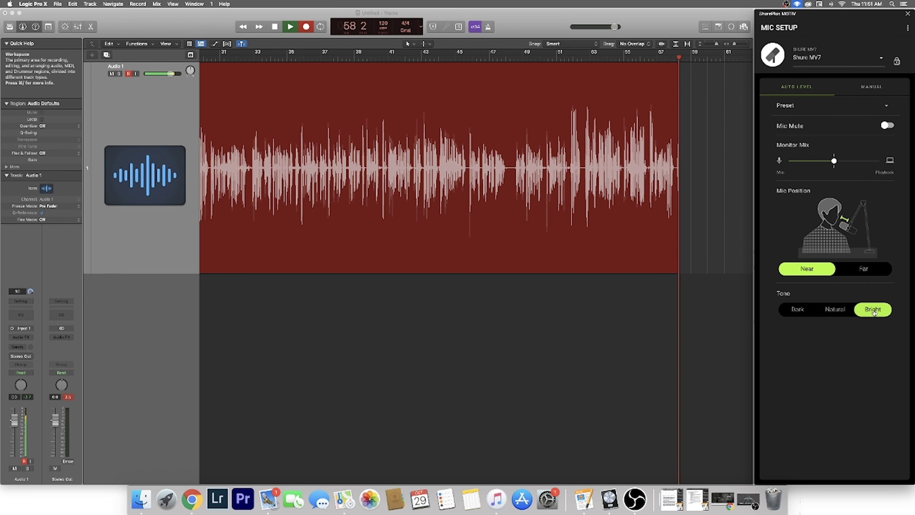
left_click(841, 311)
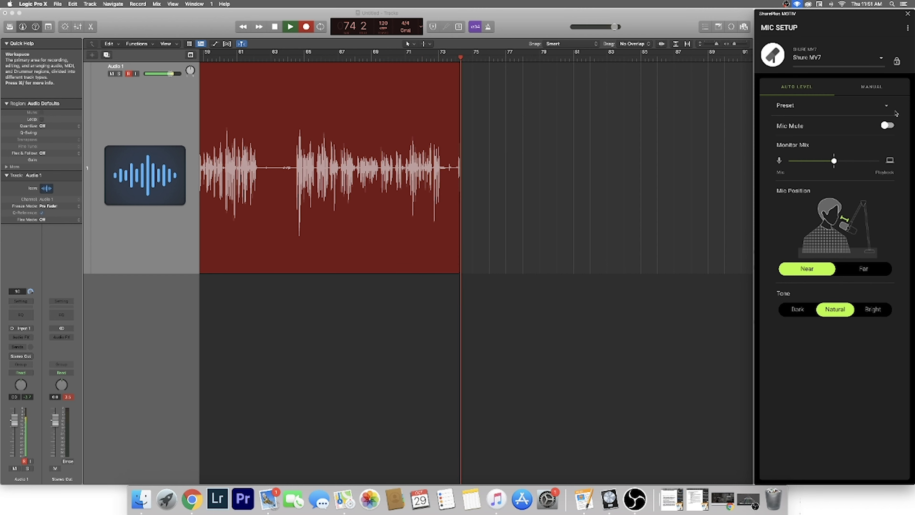
Switch the MV7 to Manual mode and nudge Mic Gain up to 33 dB and back to 30 dB.
left_click(887, 108)
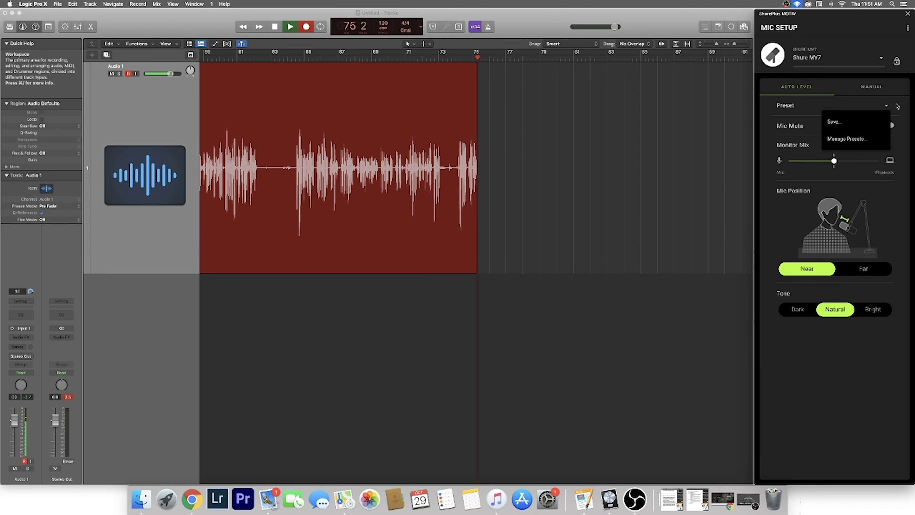
left_click(888, 107)
left_click(872, 88)
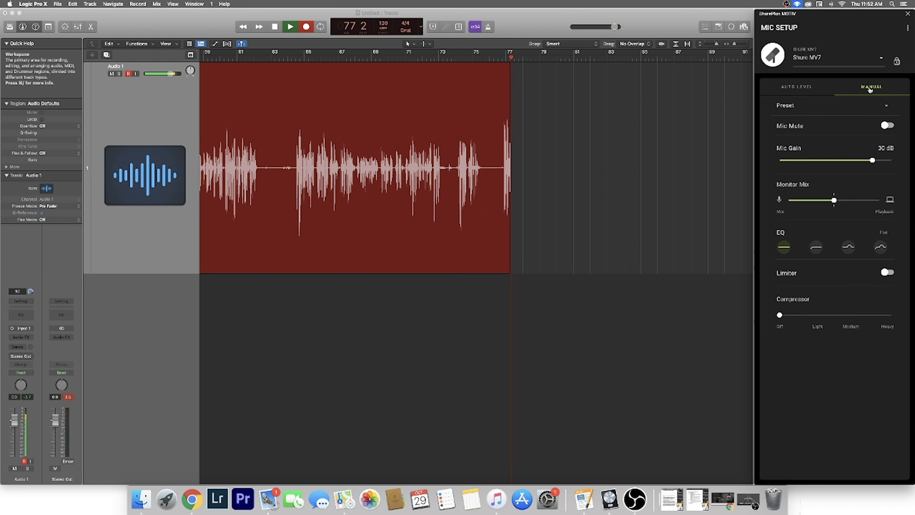
left_click(888, 107)
left_click(889, 108)
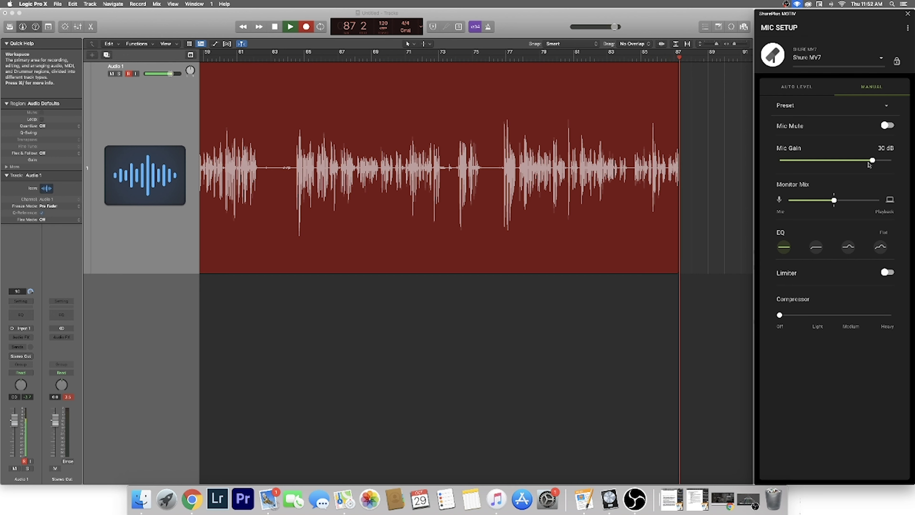
key("Right")
key("Right")
key("Right")
key("Left")
key("Left")
key("Left")
key("Left")
key("Left")
key("Left")
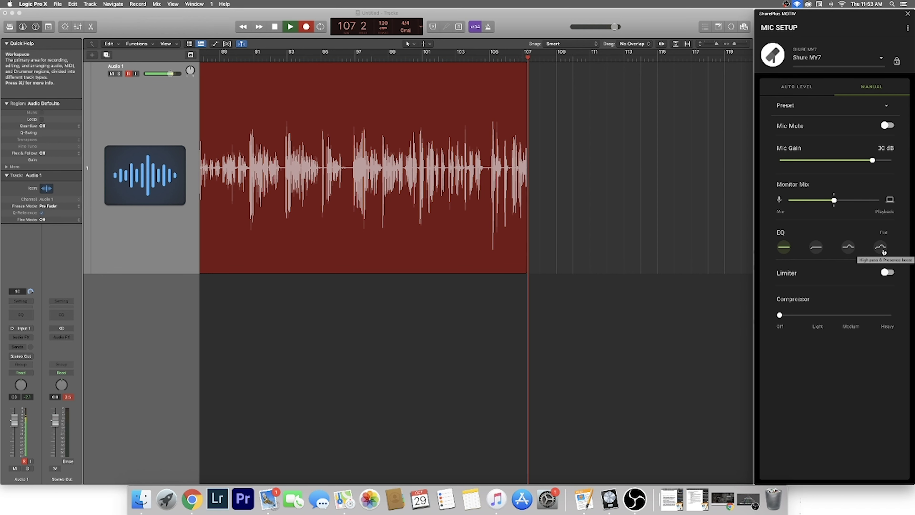
Try High pass, Presence boost, and High pass & Presence boost EQ, return to Flat, and turn the Limiter off.
left_click(820, 249)
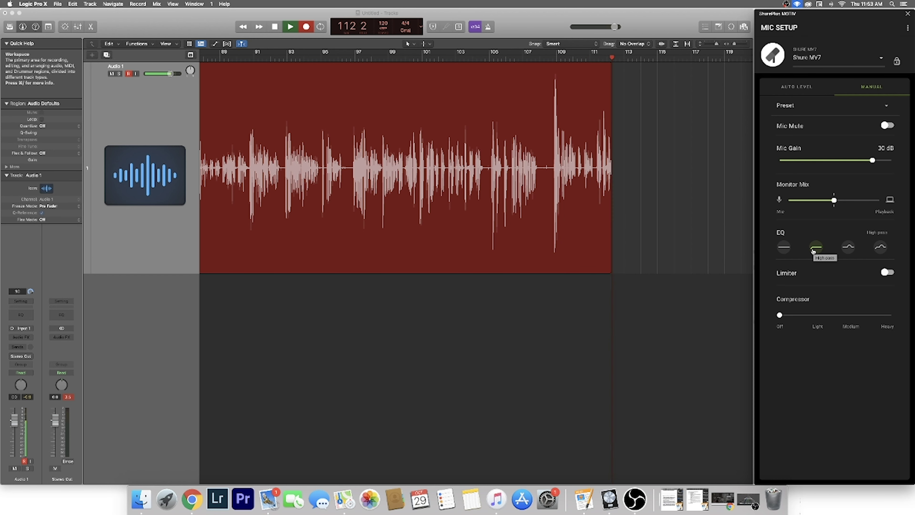
left_click(848, 248)
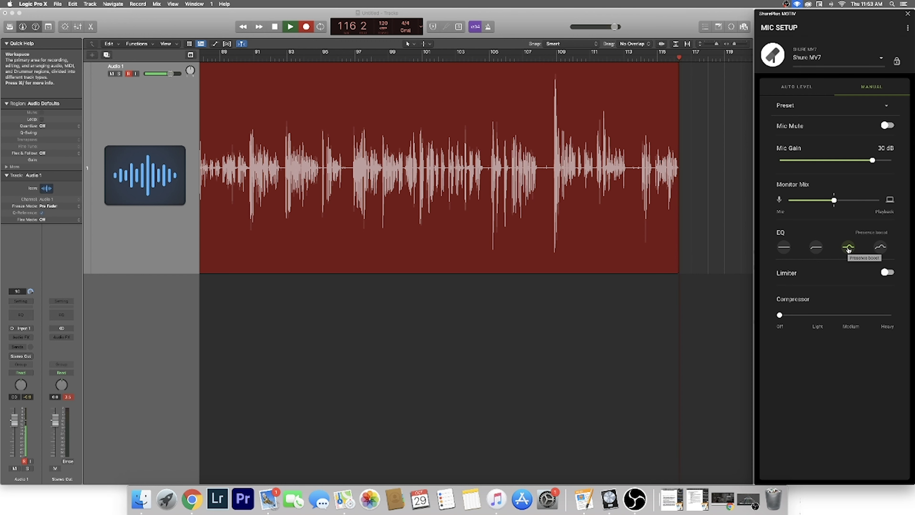
left_click(879, 249)
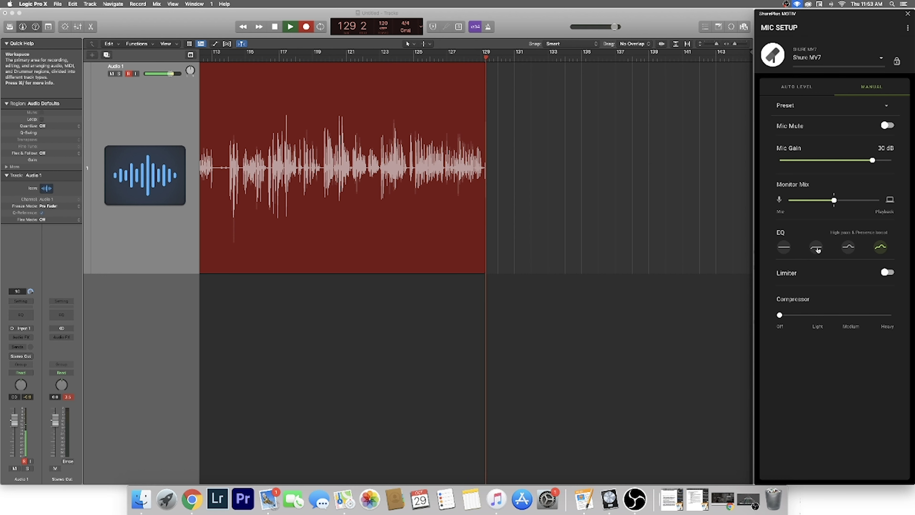
left_click(779, 248)
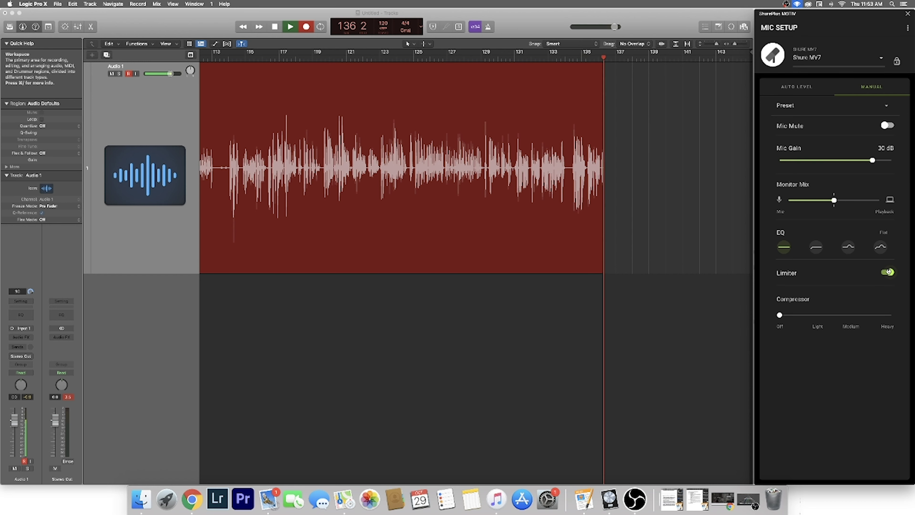
left_click(888, 272)
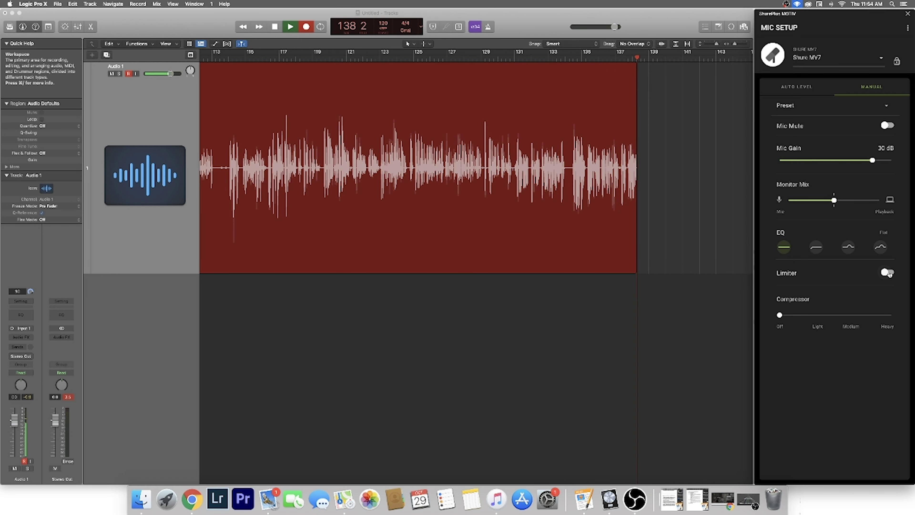
Toggle the Limiter on, then switch it off again.
left_click(888, 273)
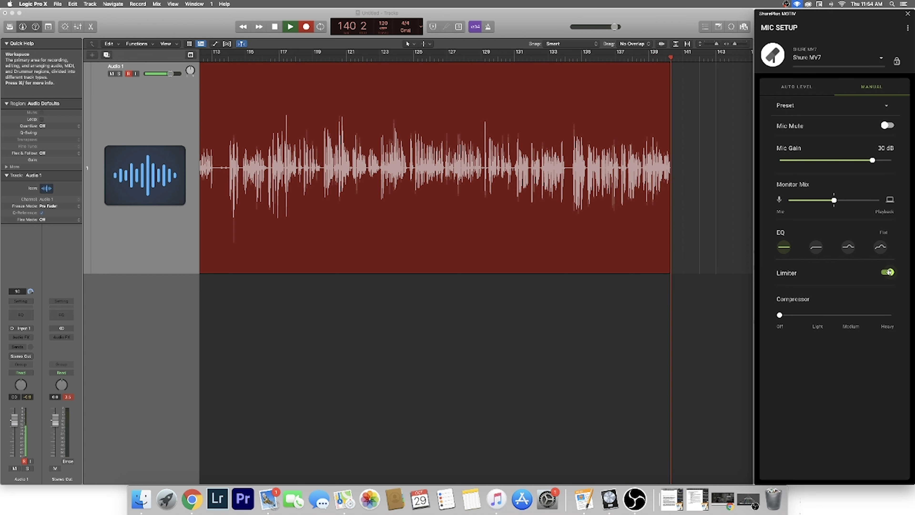
left_click(889, 272)
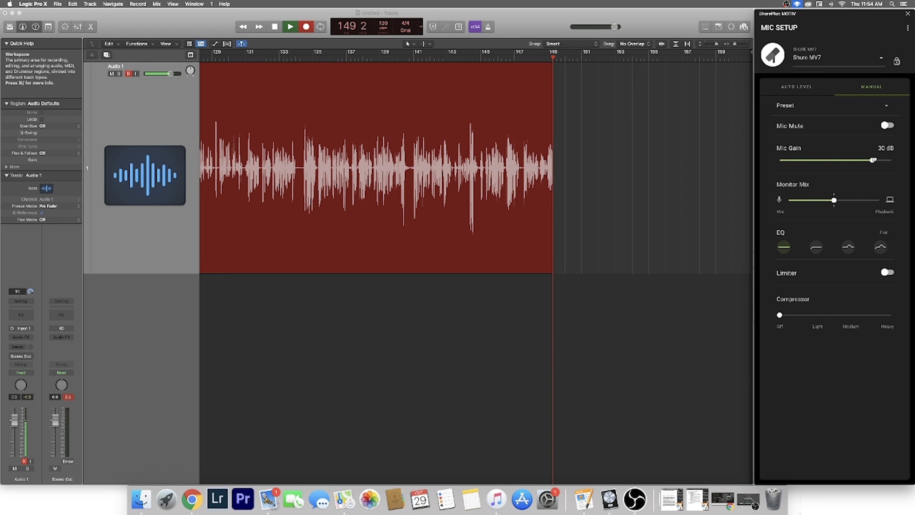
Lower Mic Gain to 27 dB, try Light, Medium and Heavy compression, then set Compressor to Off.
left_click_drag(872, 160, 863, 160)
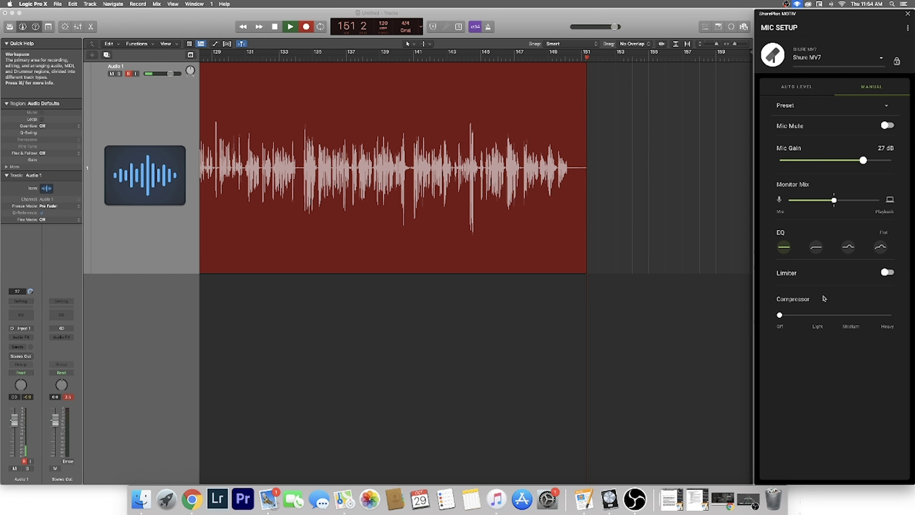
left_click_drag(779, 315, 817, 315)
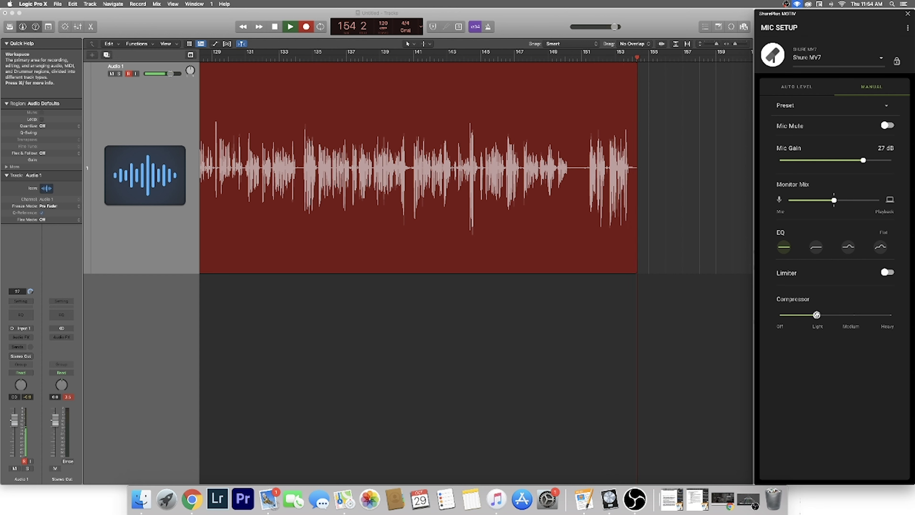
left_click_drag(820, 317, 846, 316)
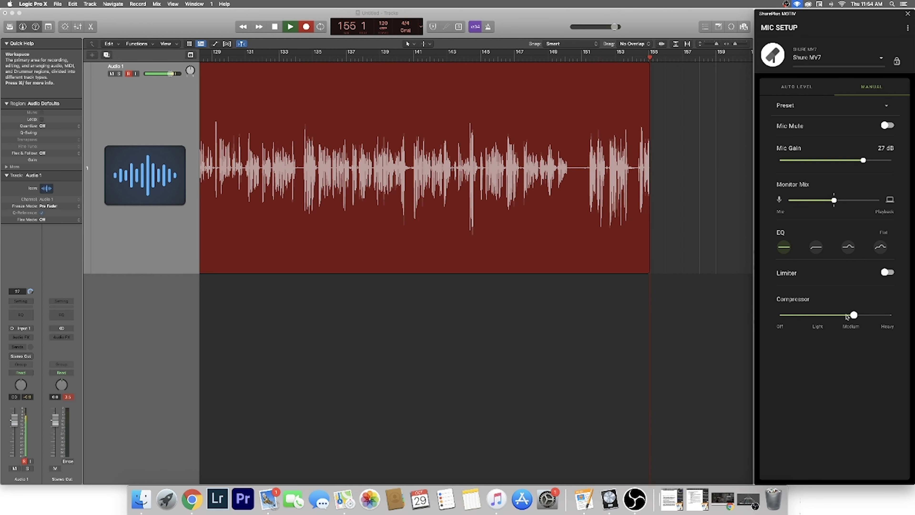
left_click(890, 315)
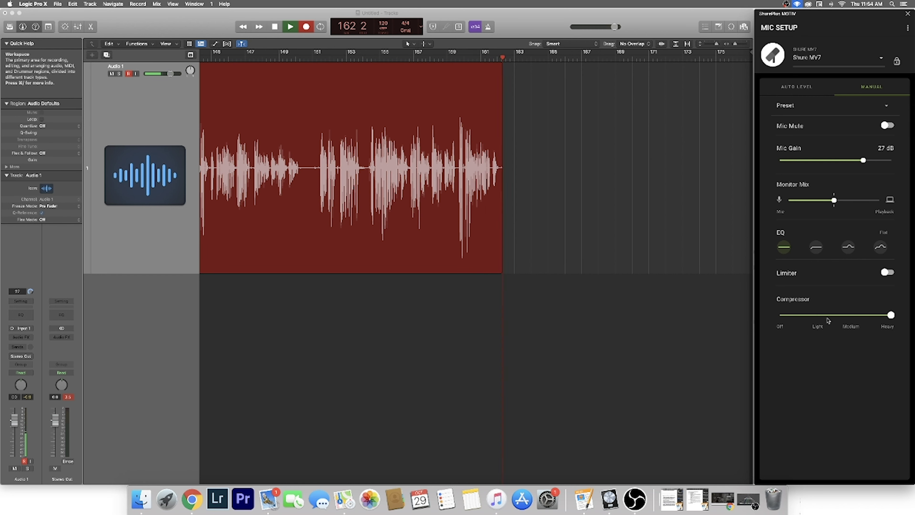
left_click(782, 316)
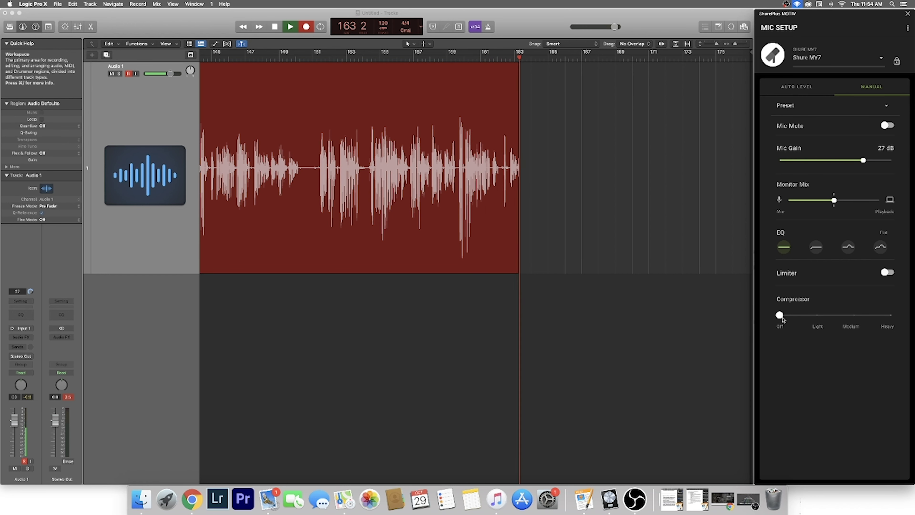